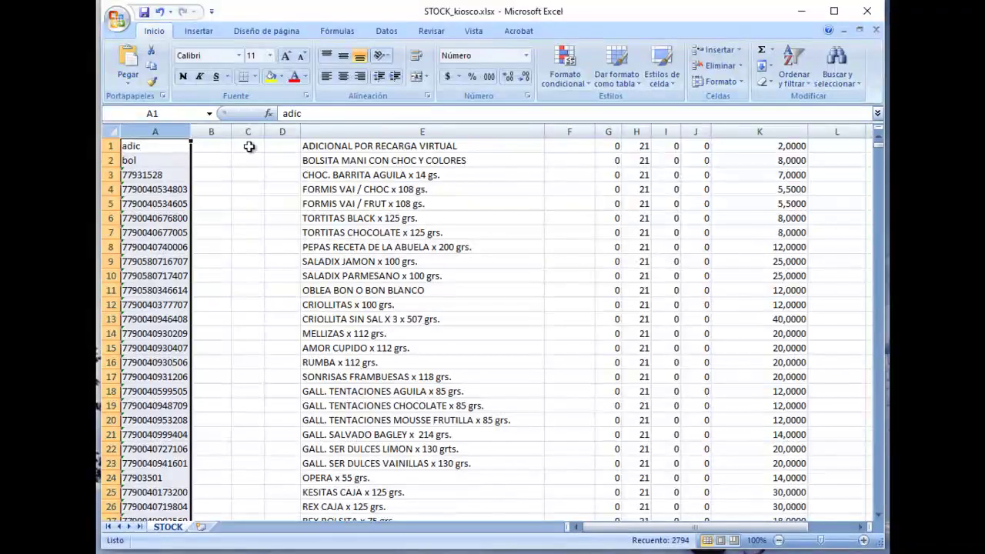
Step: Examine the stock sheet's item name, VAT and price columns and look through the full list of articles
left_click(372, 128)
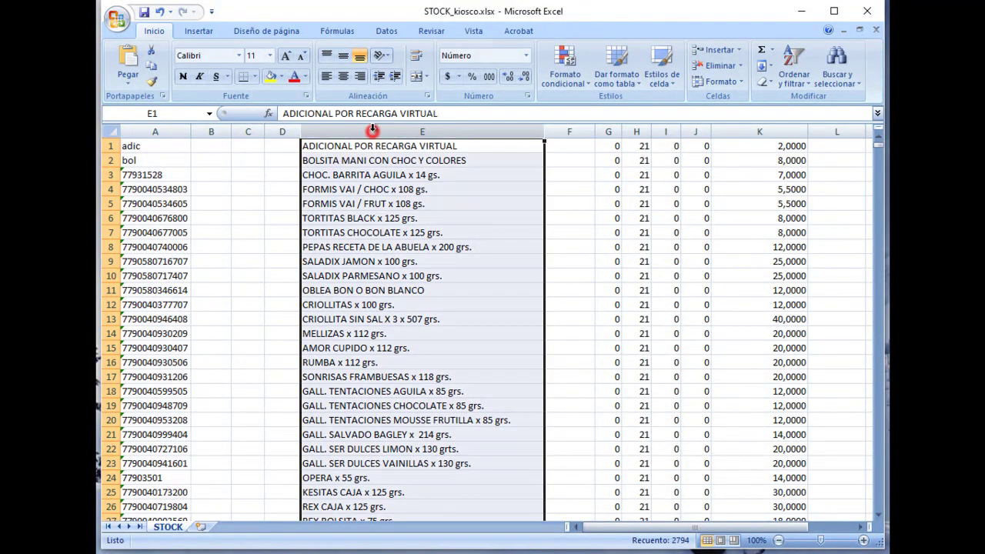
left_click(635, 129)
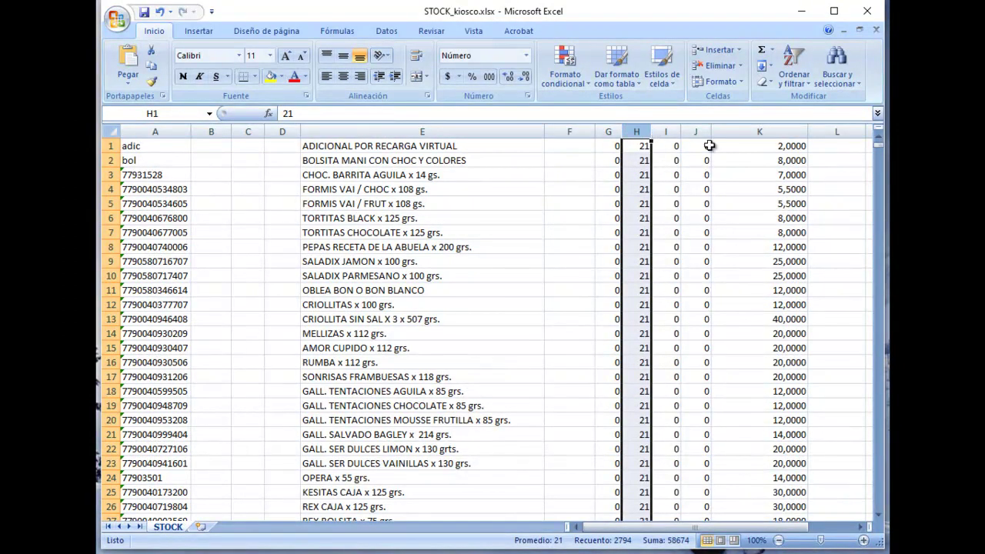
left_click(771, 132)
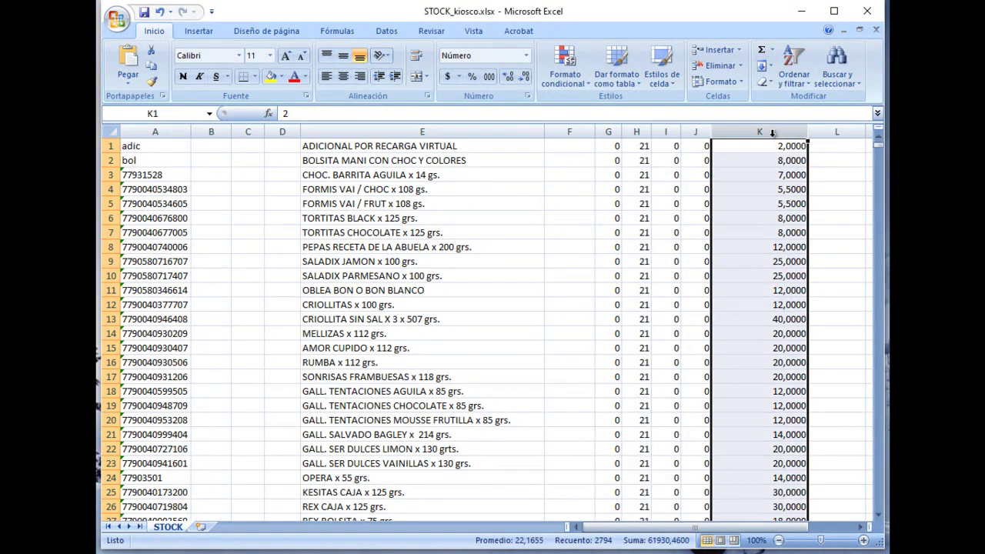
left_click(878, 374)
left_click(878, 375)
left_click(878, 375)
left_click(877, 376)
left_click(878, 375)
left_click(878, 375)
left_click(878, 375)
left_click(878, 376)
left_click_drag(877, 174, 868, 144)
Step: Save a copy of the stock workbook in Descargas as STOCK_kiosco2 in CSV (delimitado por comas) format
left_click(115, 20)
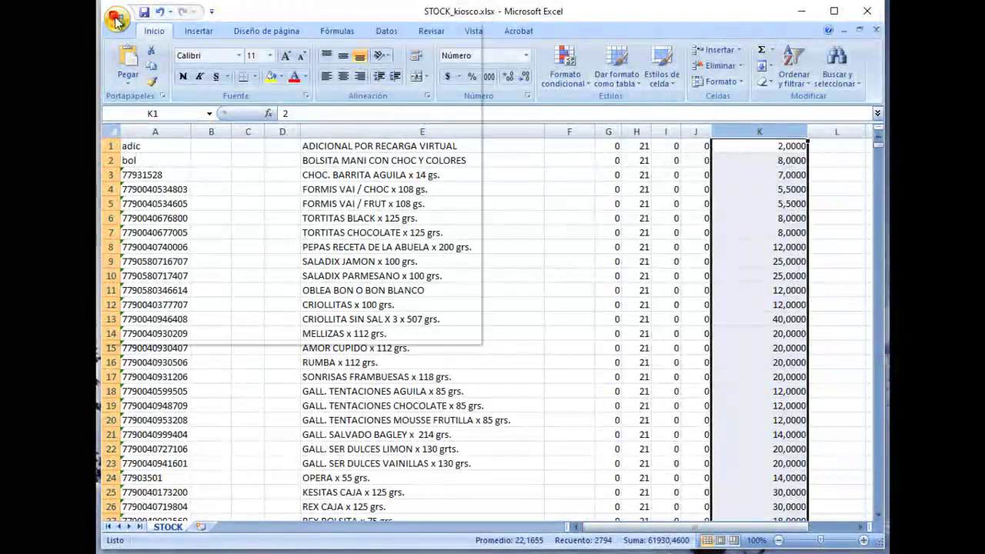
mouse_move(172, 146)
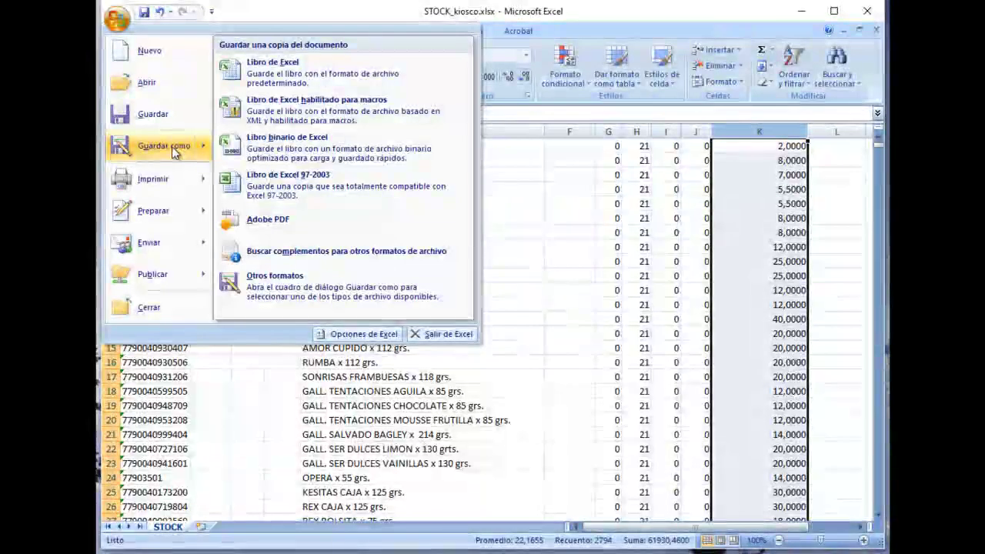
left_click(292, 85)
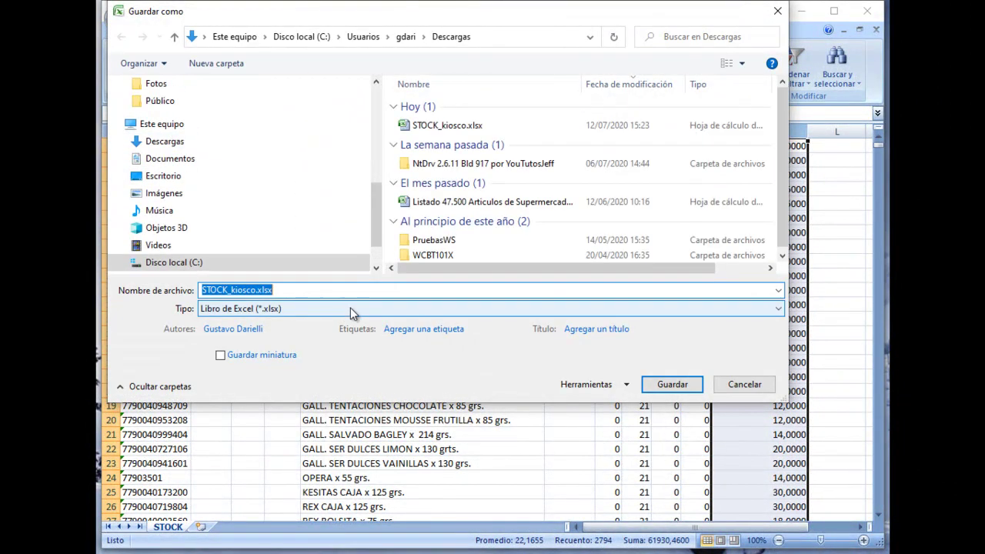
left_click(350, 307)
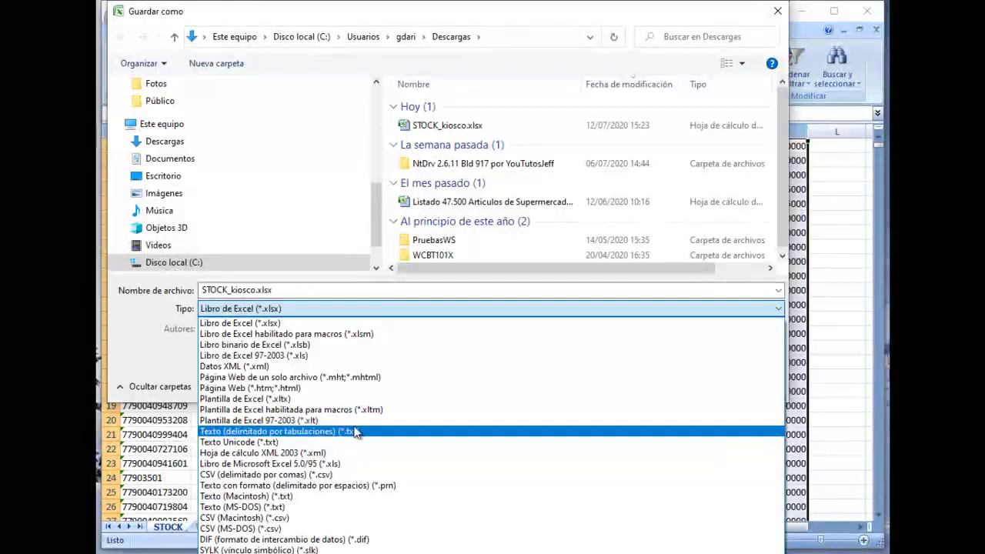
left_click(409, 474)
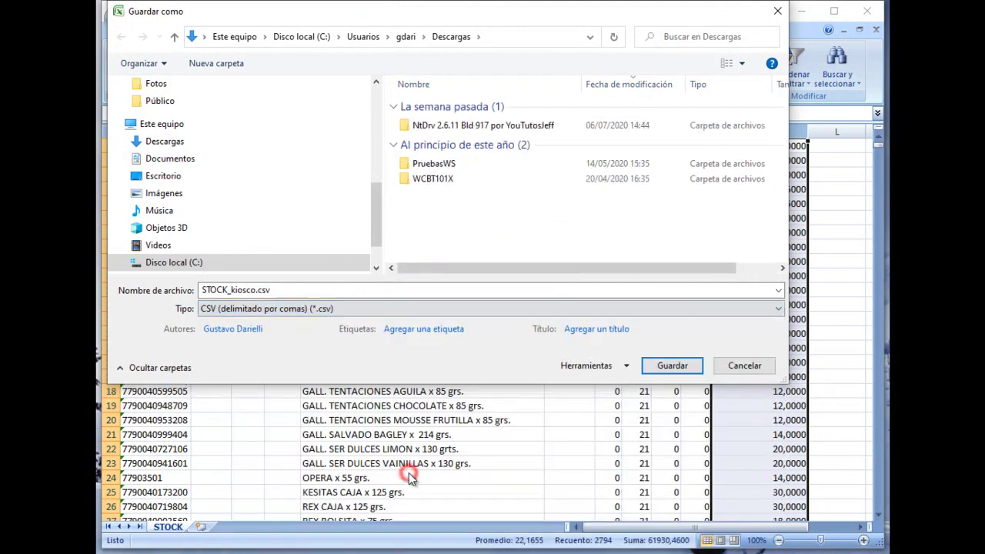
double_click(254, 290)
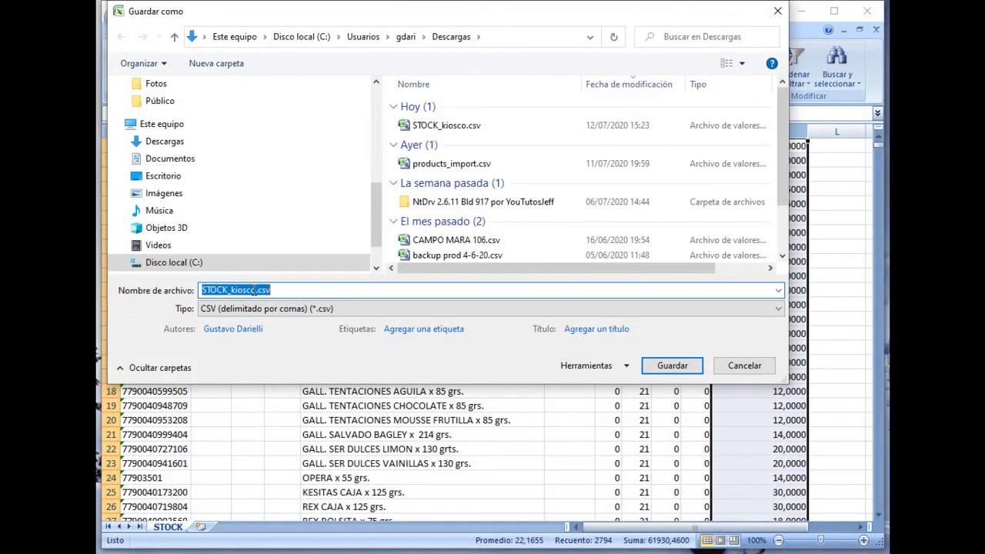
left_click(254, 290)
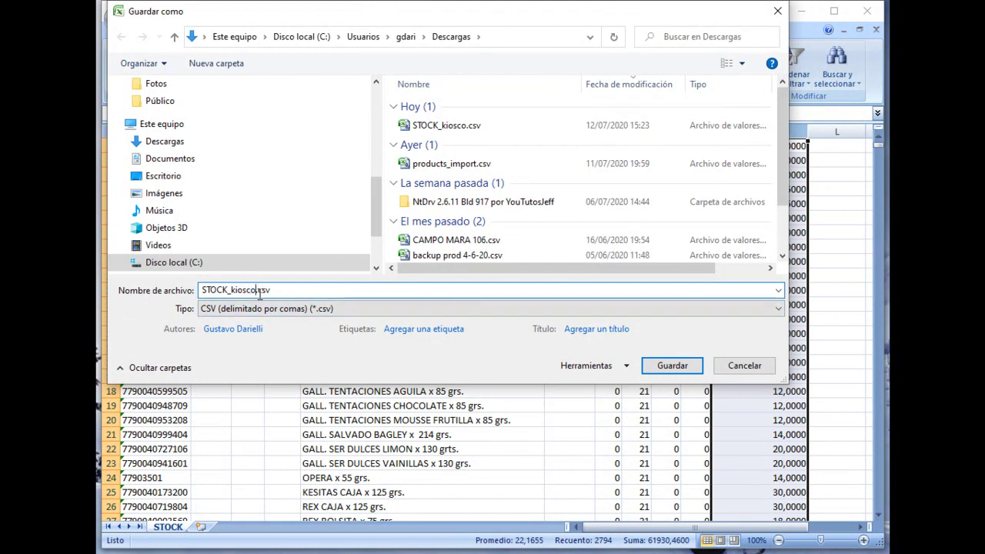
left_click(671, 366)
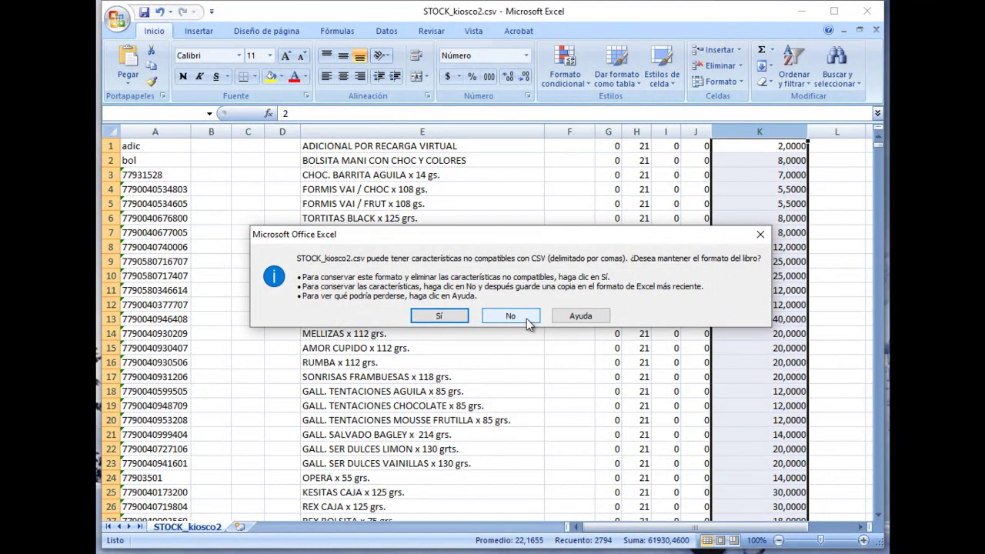
Step: Decline keeping the CSV workbook format, cancel the repeated save and close the workbook, switching to AdmGlobal
left_click(534, 317)
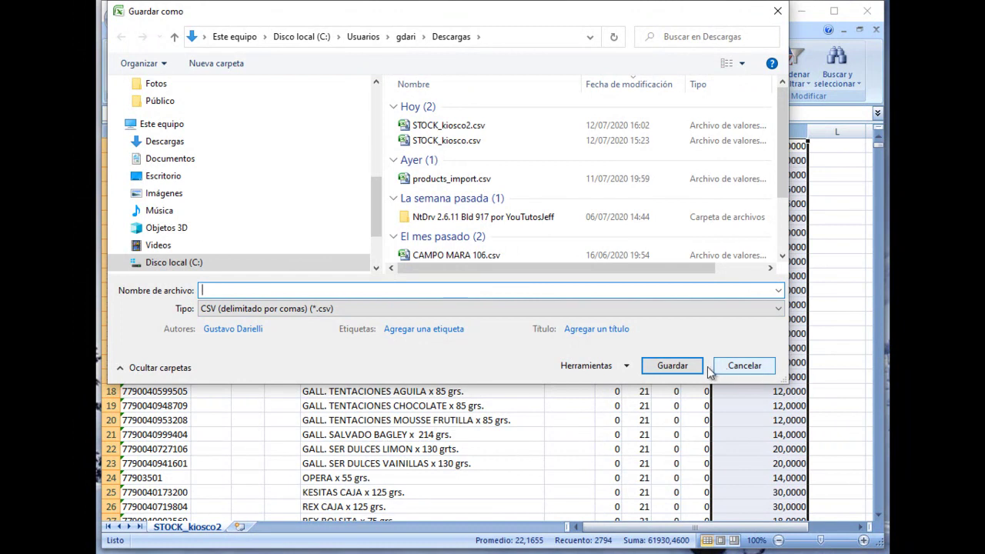
left_click(739, 368)
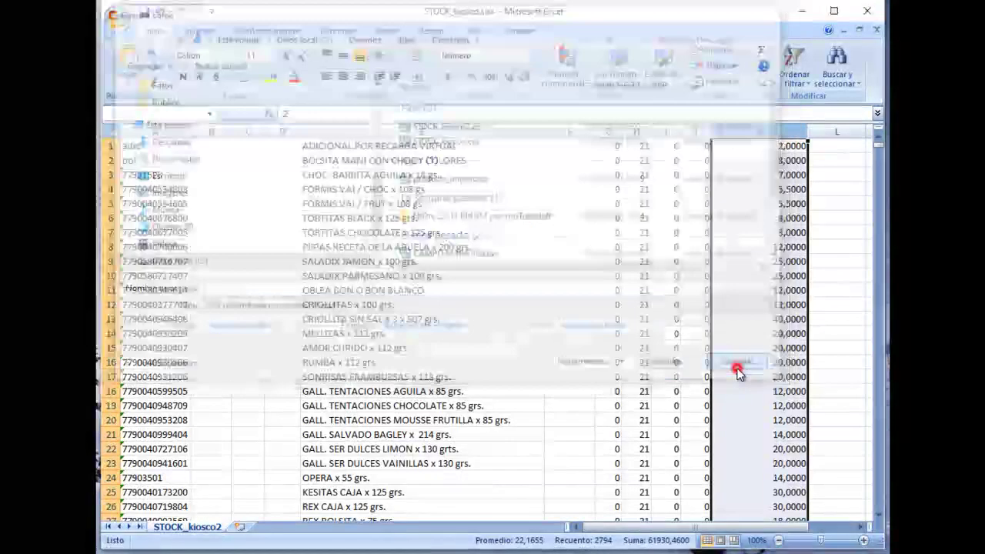
left_click(867, 14)
left_click(460, 301)
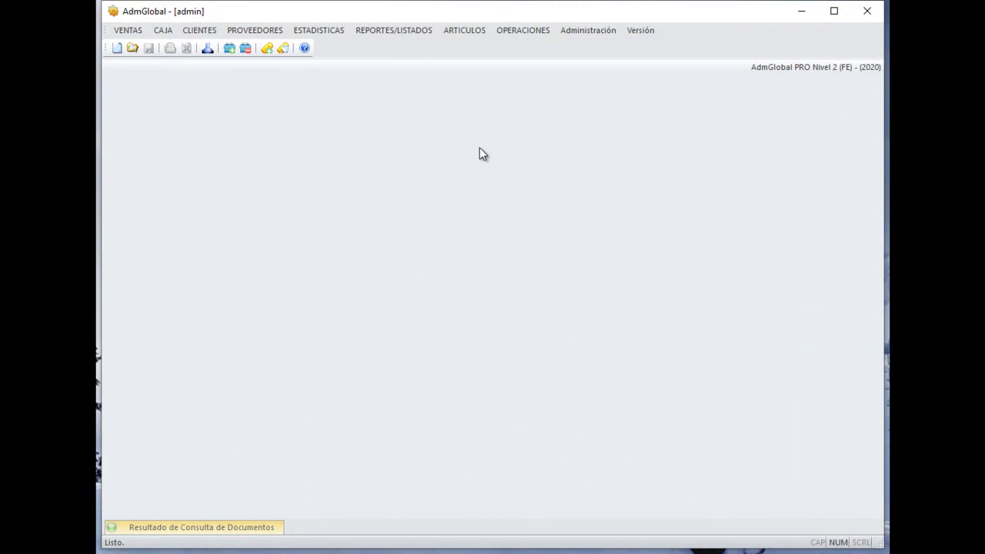
Step: Open the CSV import for articles and set it to ALTA artículos nuevos only, without ACTUALIZAR Precios, using Código de Barras
left_click(587, 31)
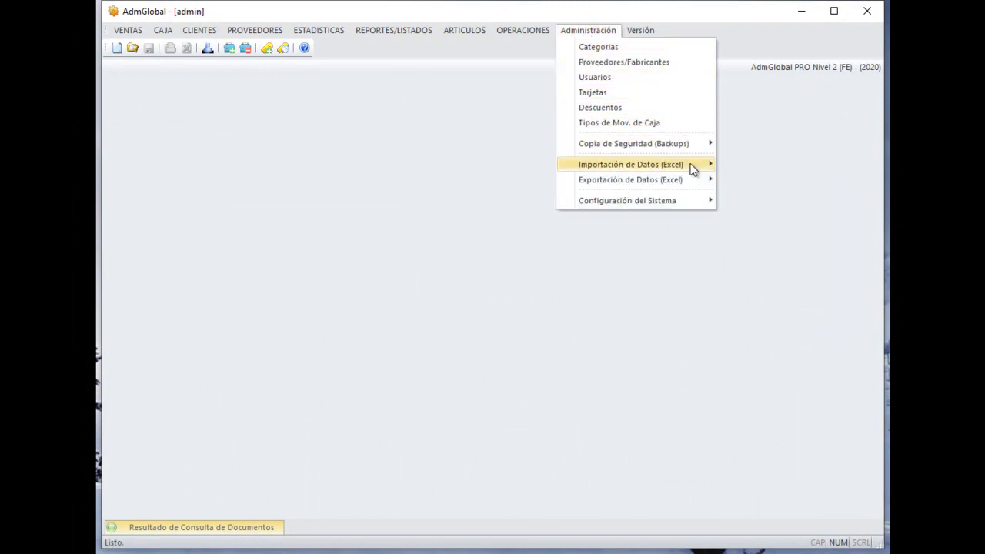
mouse_move(692, 165)
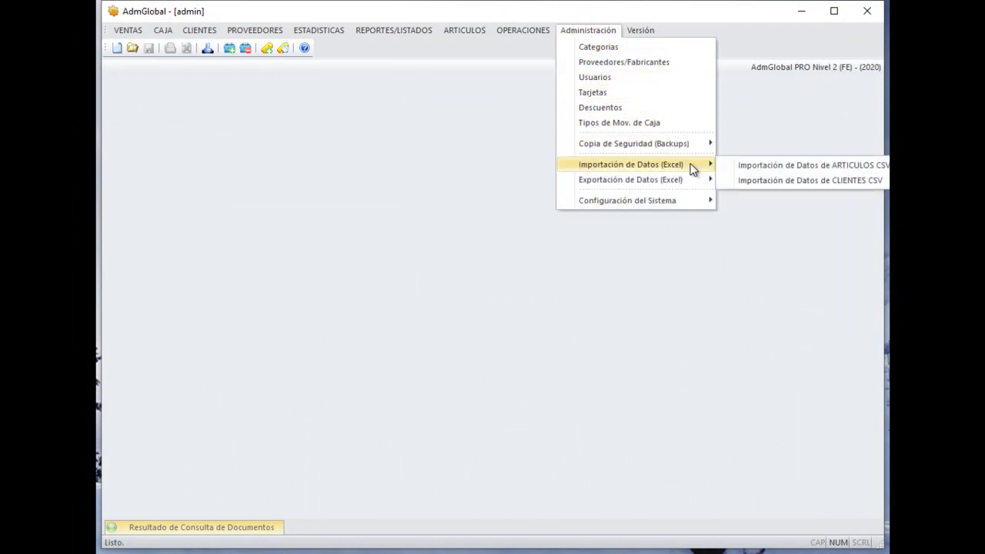
left_click(809, 166)
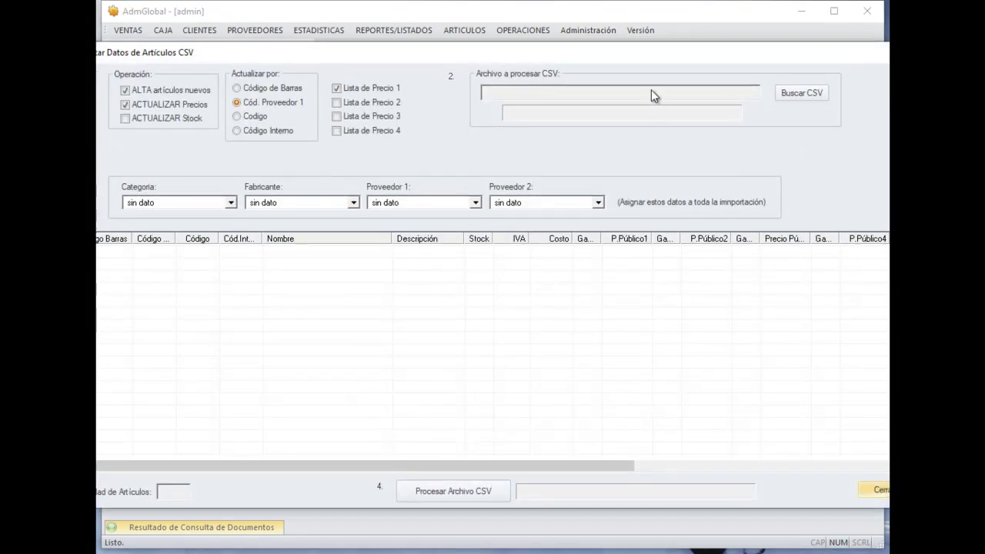
left_click_drag(582, 49, 620, 61)
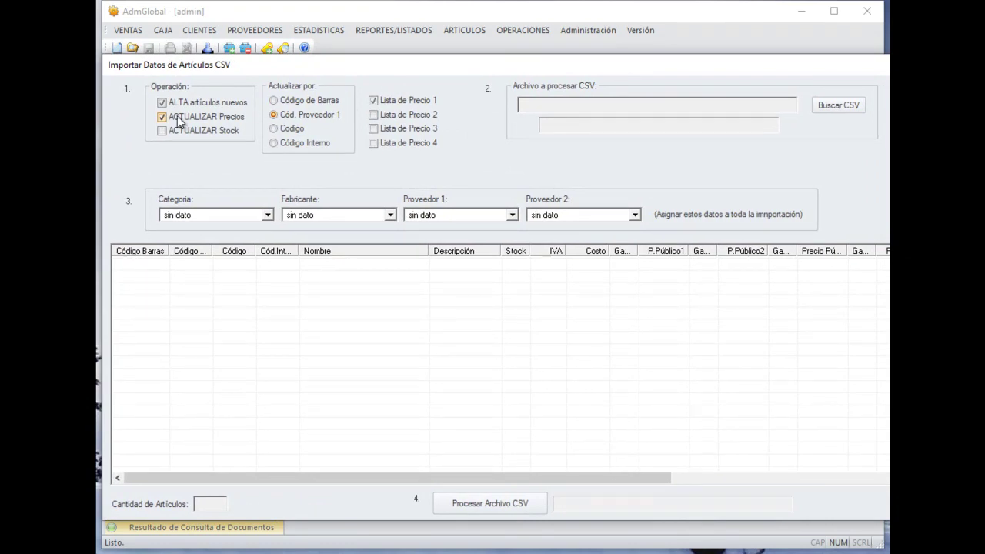
left_click(161, 117)
Step: Load STOCK_kiosco2.csv from Descargas as the file to process and acknowledge the verification notice
left_click(850, 104)
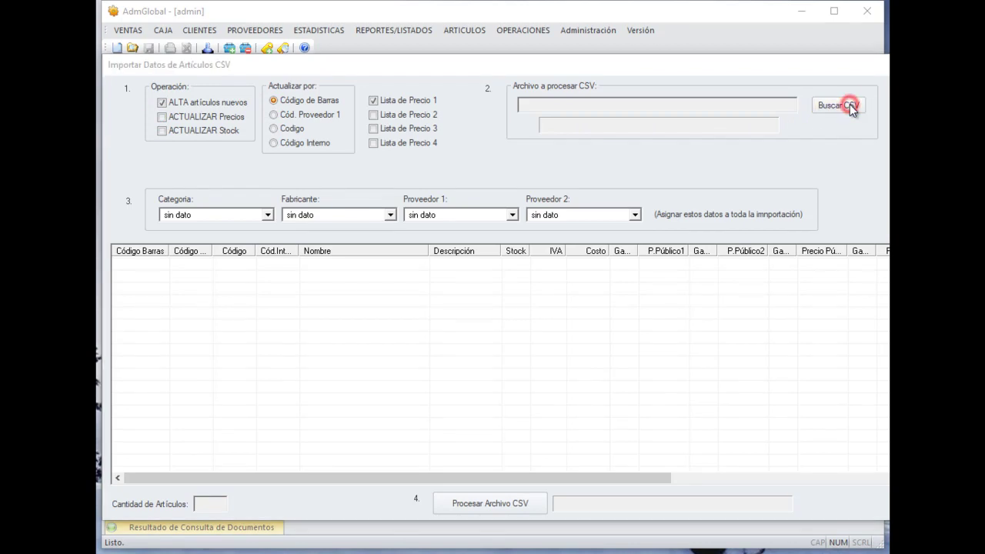
left_click_drag(786, 121, 717, 108)
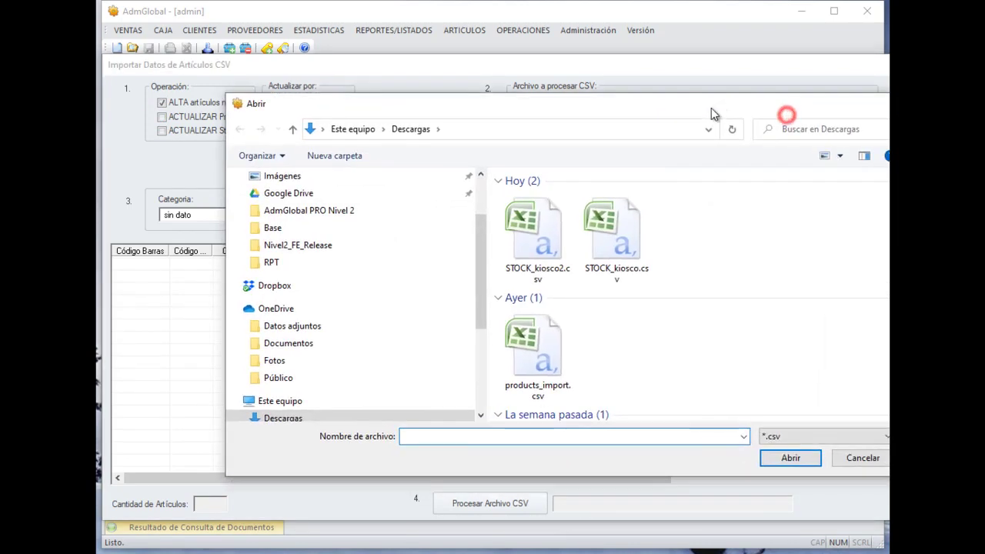
left_click(543, 224)
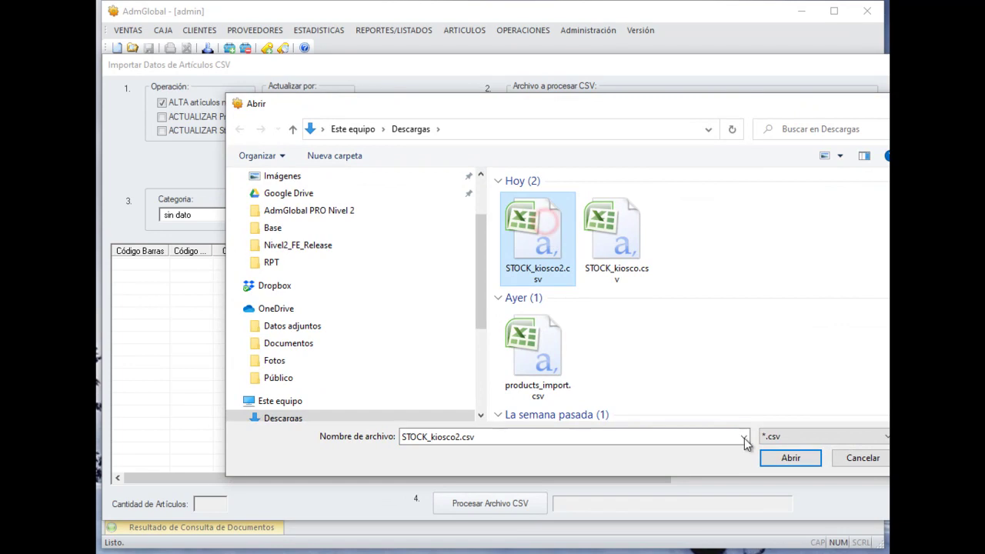
left_click(794, 458)
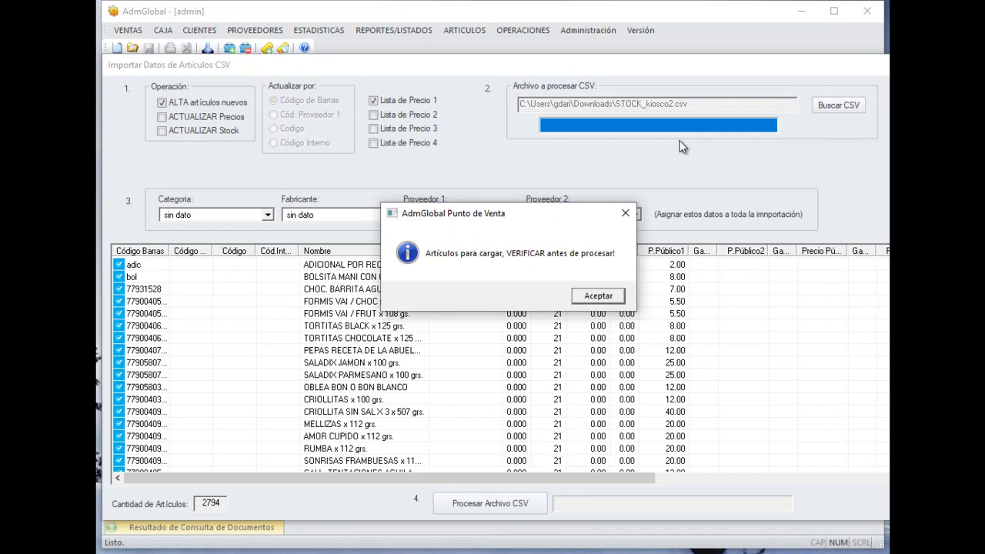
left_click(618, 302)
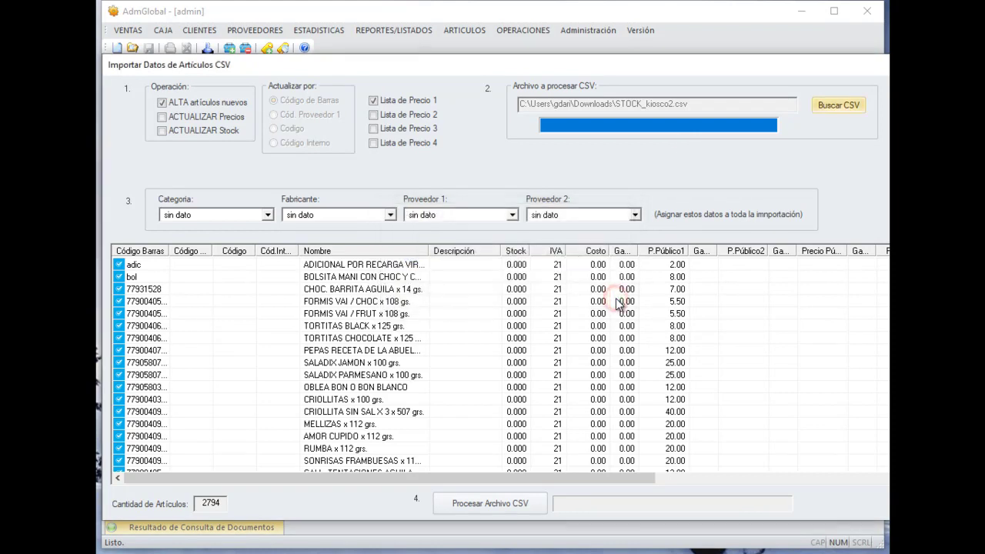
Step: Widen the Código Barras column to show full codes and check the loaded articles' names, VAT and prices
double_click(168, 251)
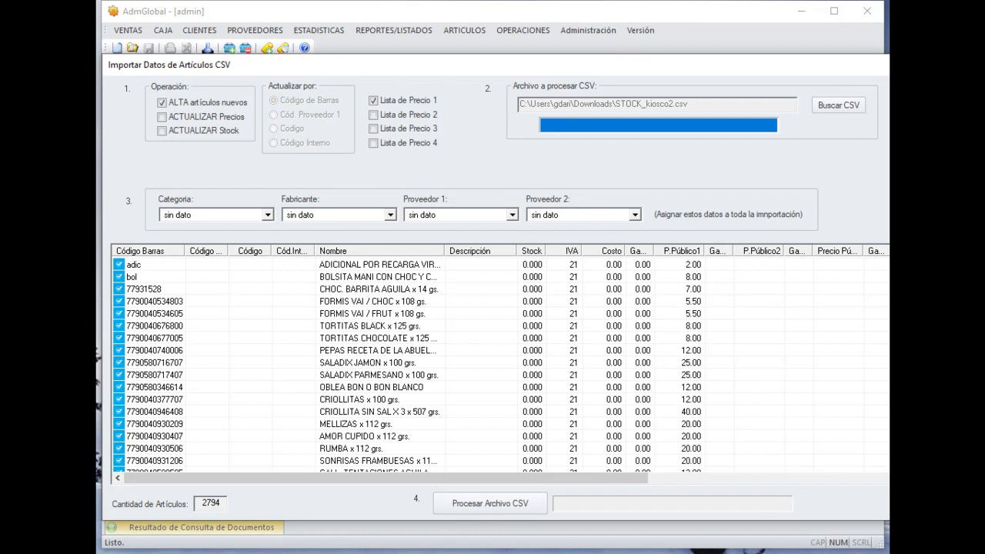
scroll(500, 362, "down", 20)
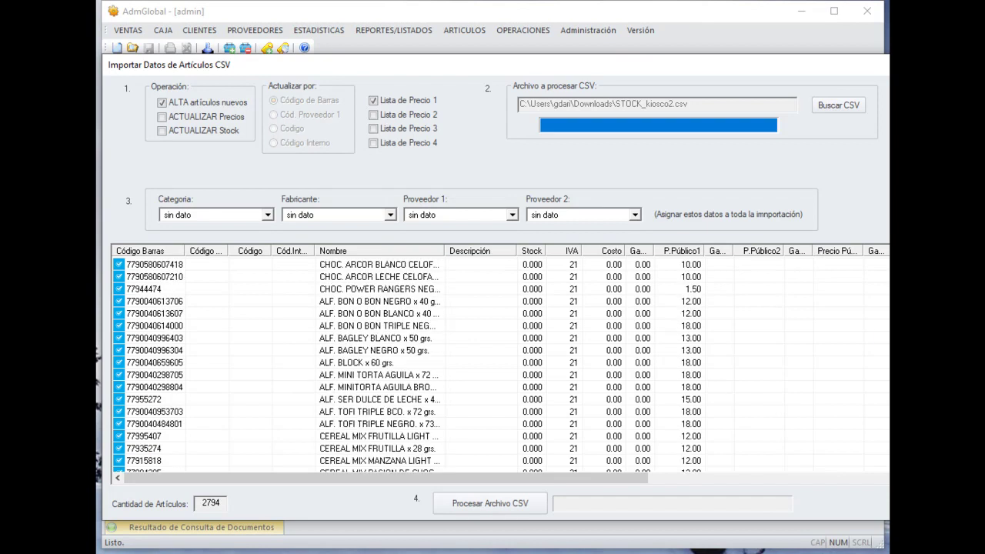
scroll(500, 362, "down", 20)
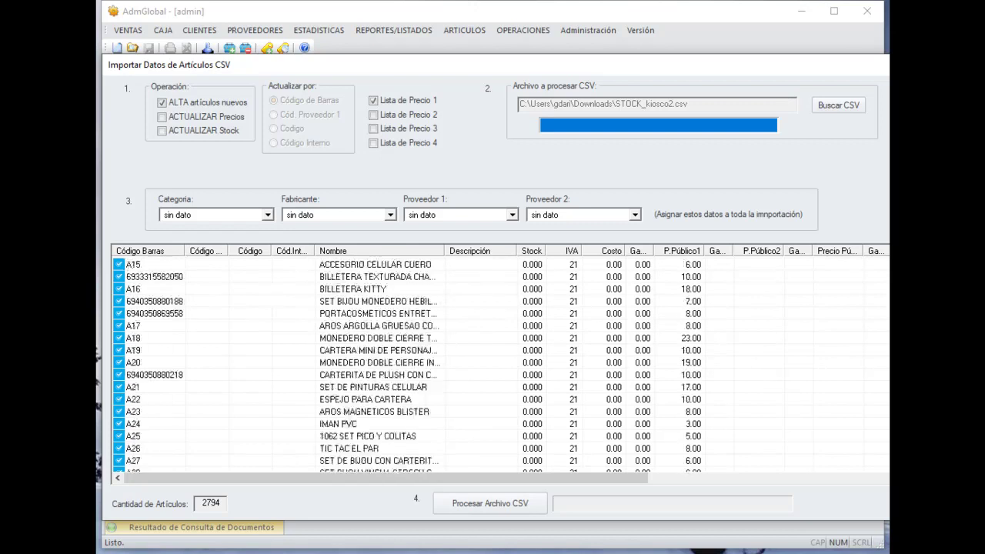
scroll(500, 361, "down", 20)
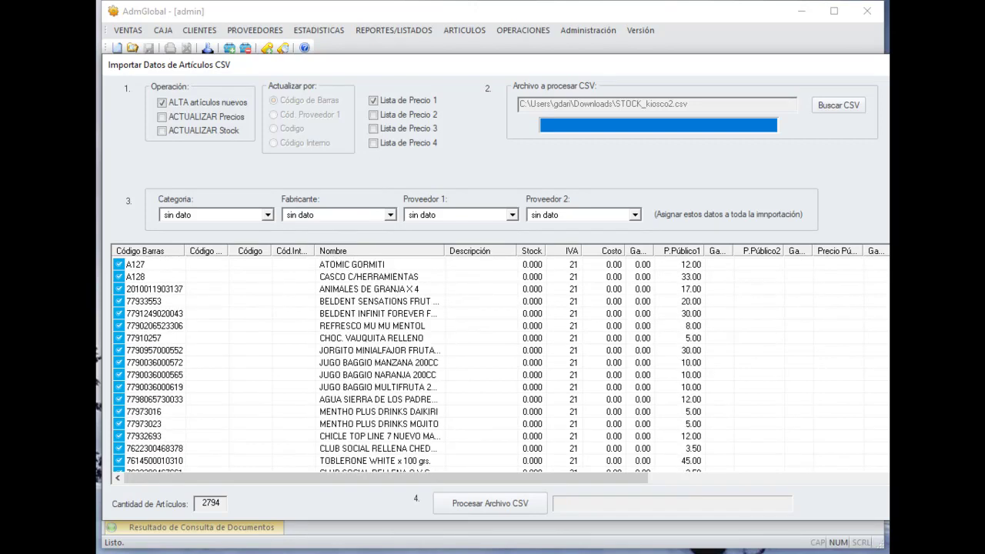
scroll(500, 361, "down", 20)
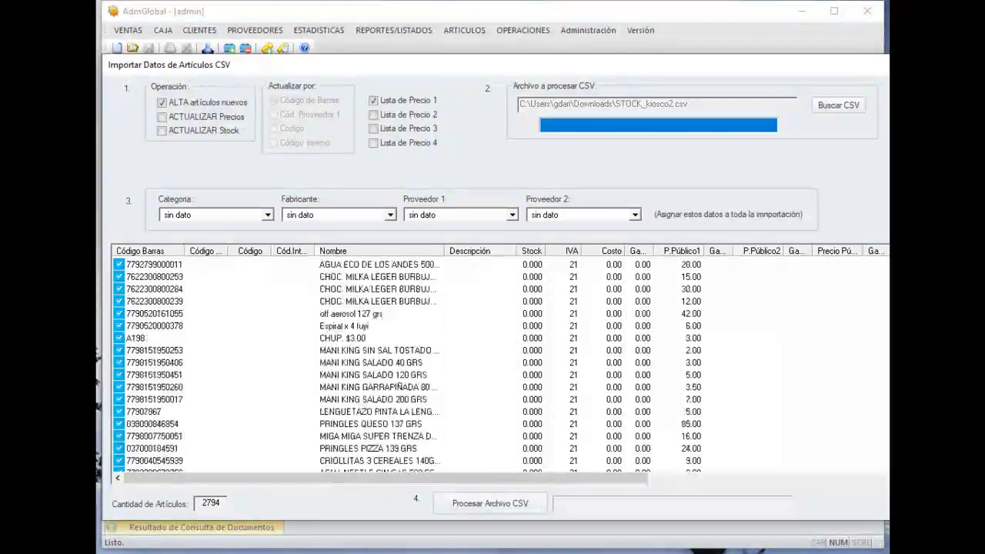
scroll(500, 362, "down", 20)
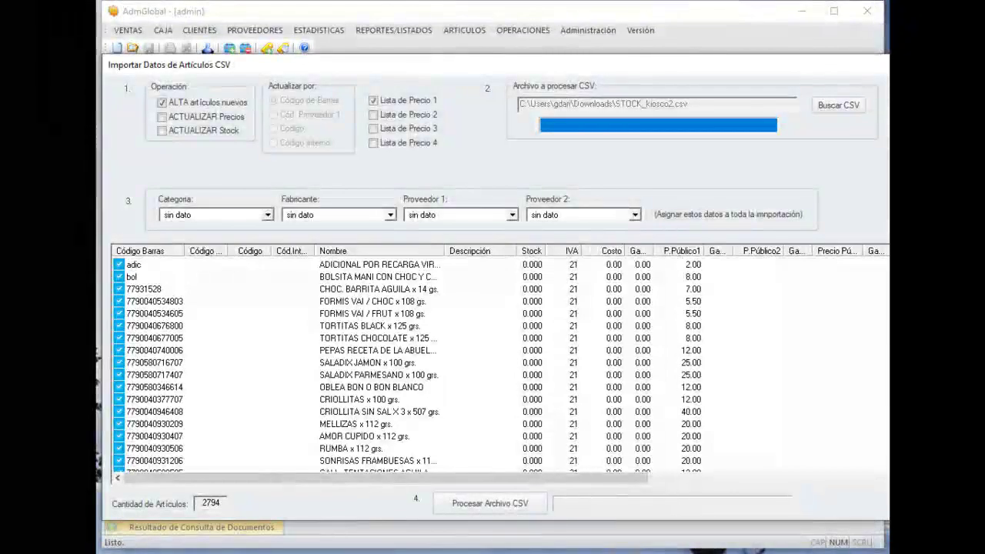
left_click(340, 327)
left_click(346, 363)
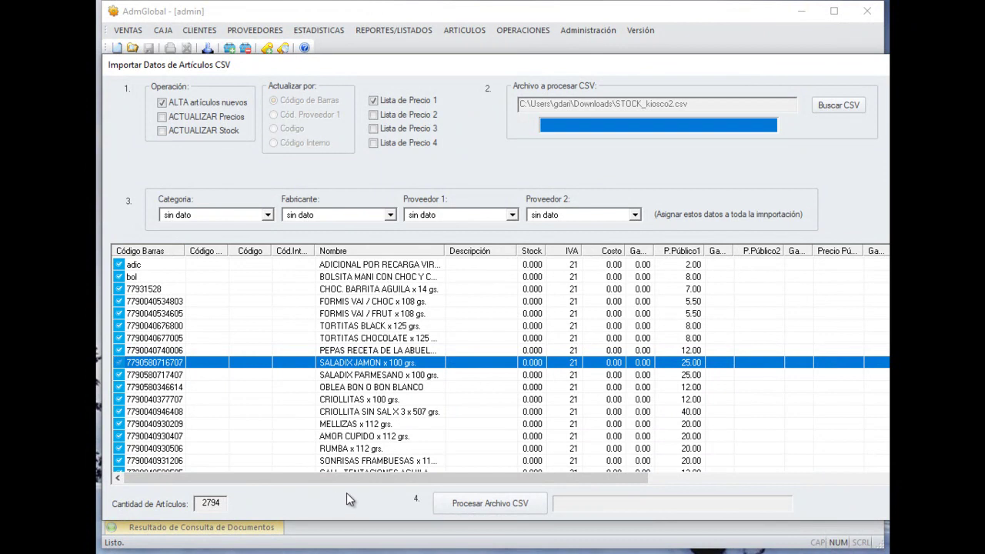
Step: Process the loaded CSV file to import the articles, then close the import window
left_click(537, 511)
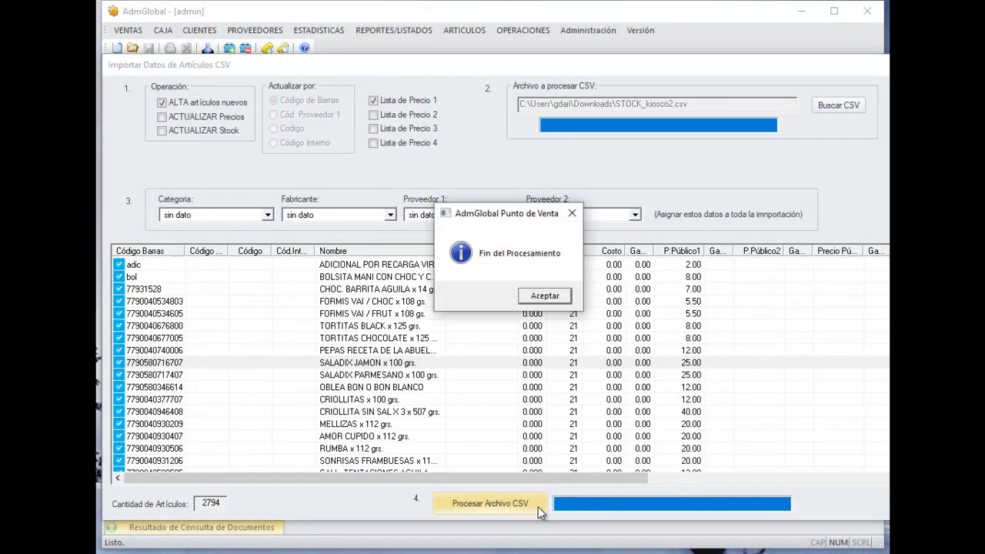
left_click(552, 302)
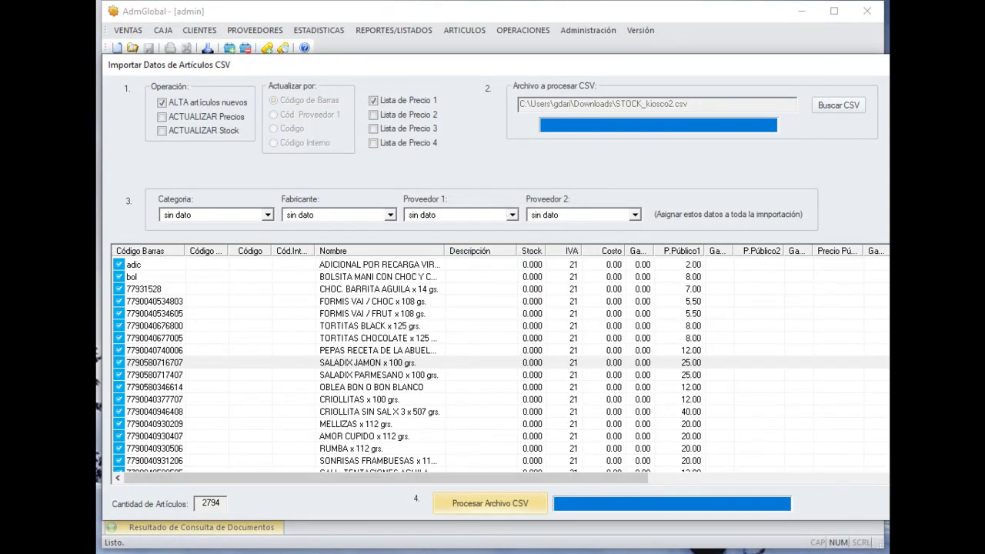
key("Escape")
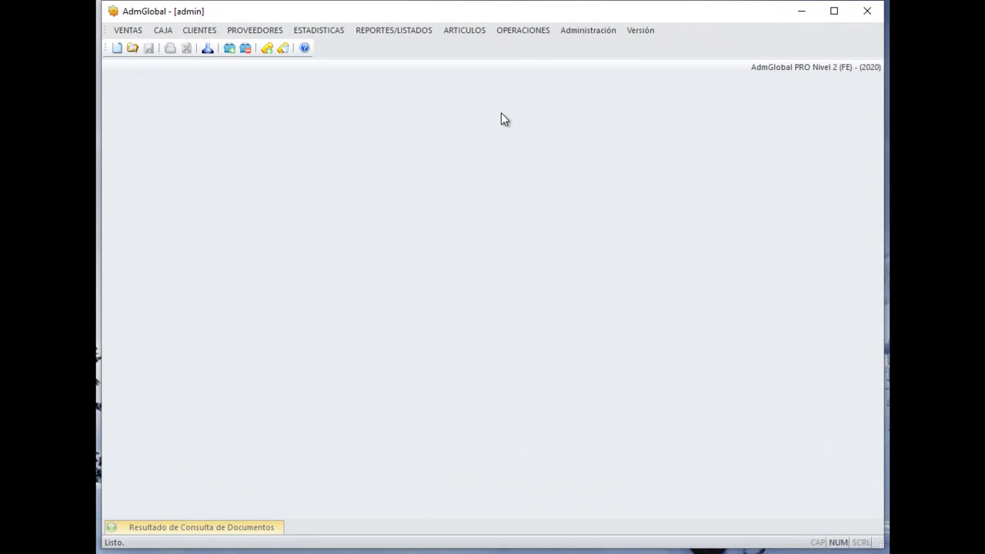
Step: Search for all active articles with no other filters and bring the full results list into view
left_click(471, 31)
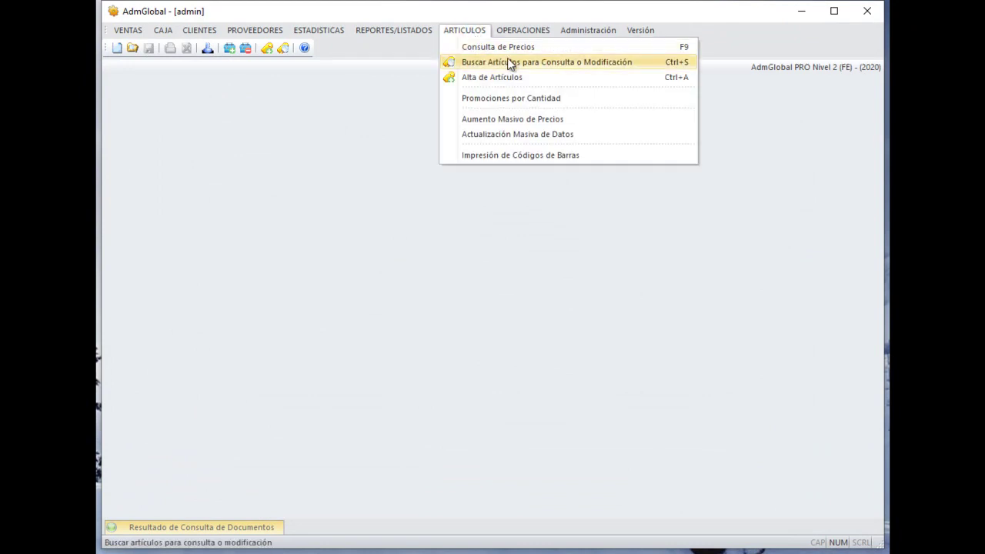
left_click(651, 65)
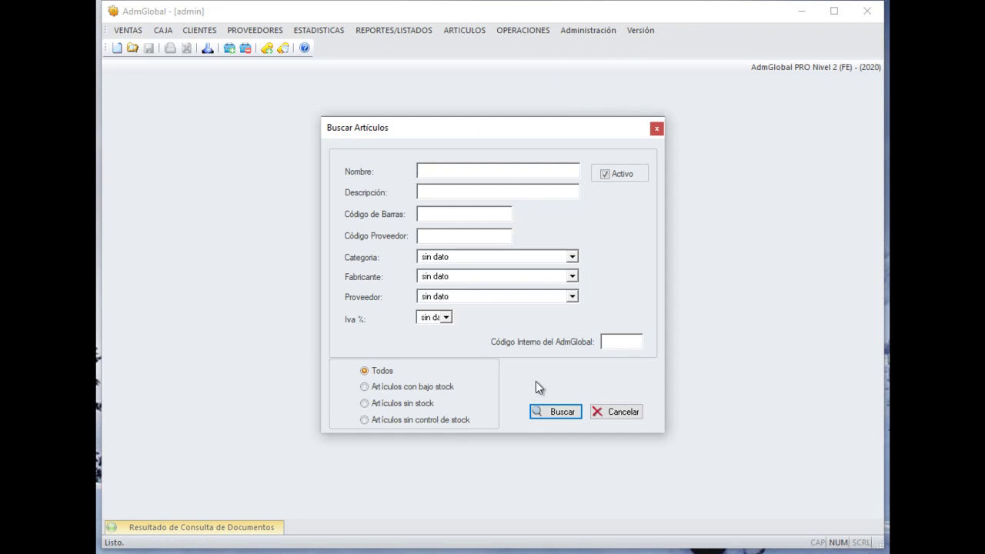
left_click(570, 415)
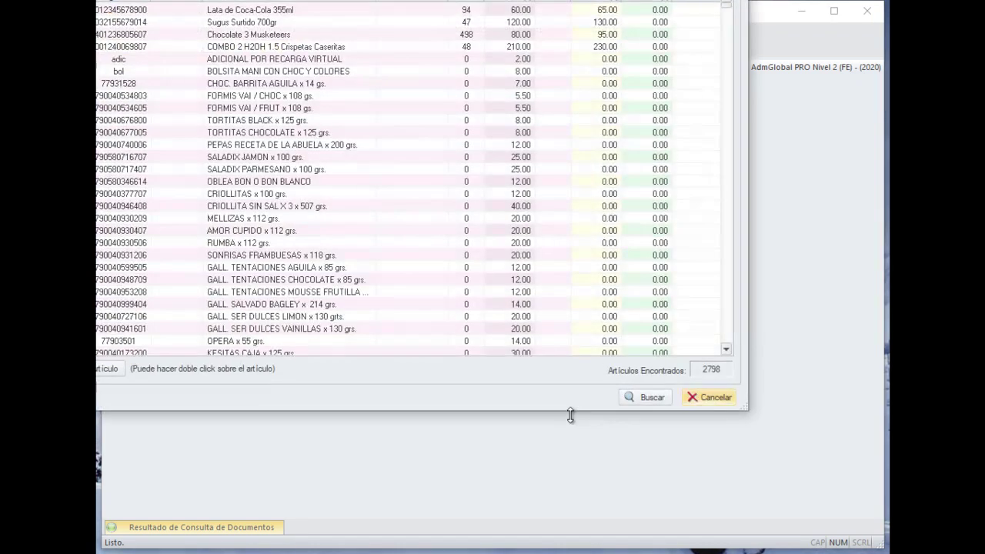
left_click_drag(453, 0, 522, 63)
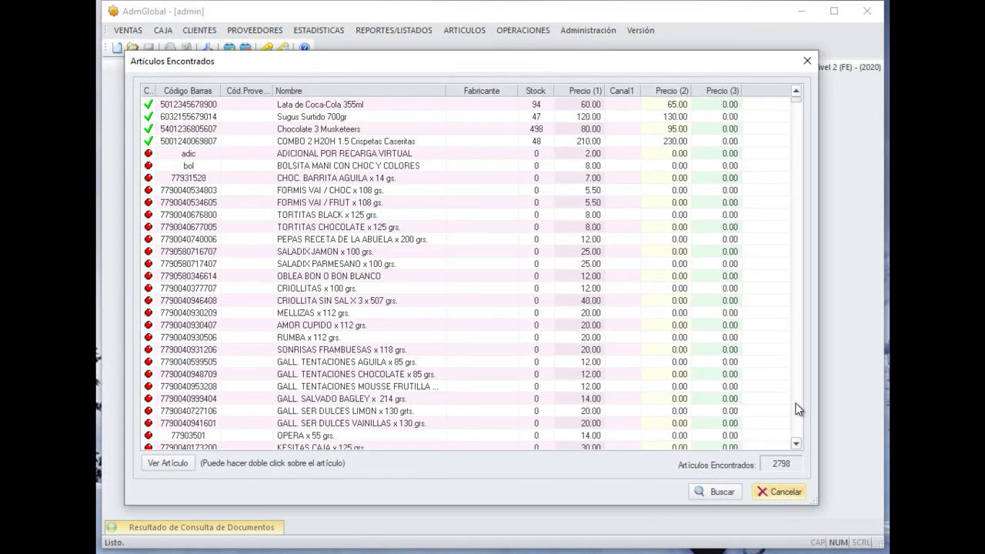
Step: Look through the found articles, checking the imported barcodes, names, stock and prices
left_click(797, 410)
left_click(798, 410)
left_click(799, 410)
left_click(800, 411)
left_click(800, 412)
left_click(799, 413)
left_click(800, 412)
left_click(799, 412)
left_click(800, 412)
left_click(800, 412)
left_click(799, 413)
left_click(799, 412)
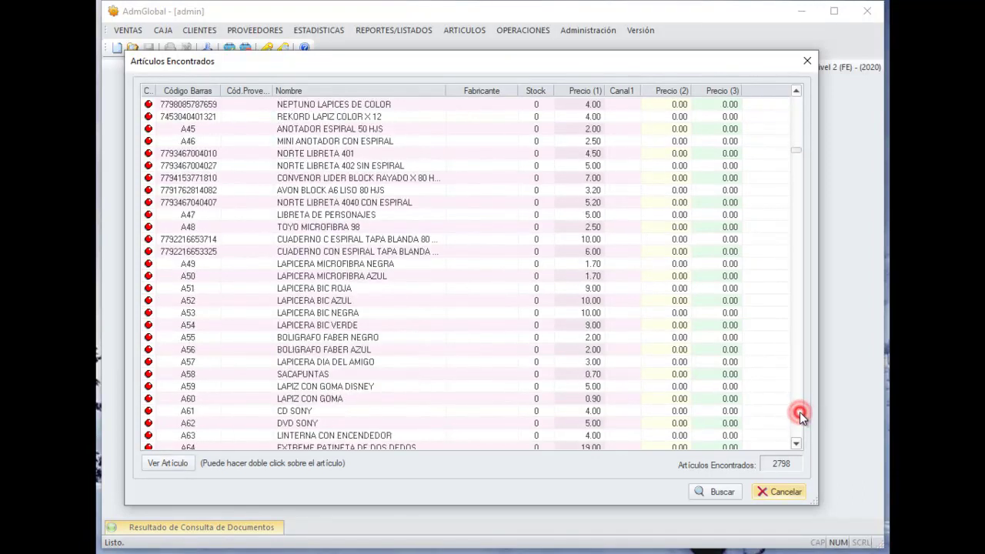
left_click(799, 413)
left_click(800, 412)
left_click(800, 413)
left_click_drag(799, 163, 787, 121)
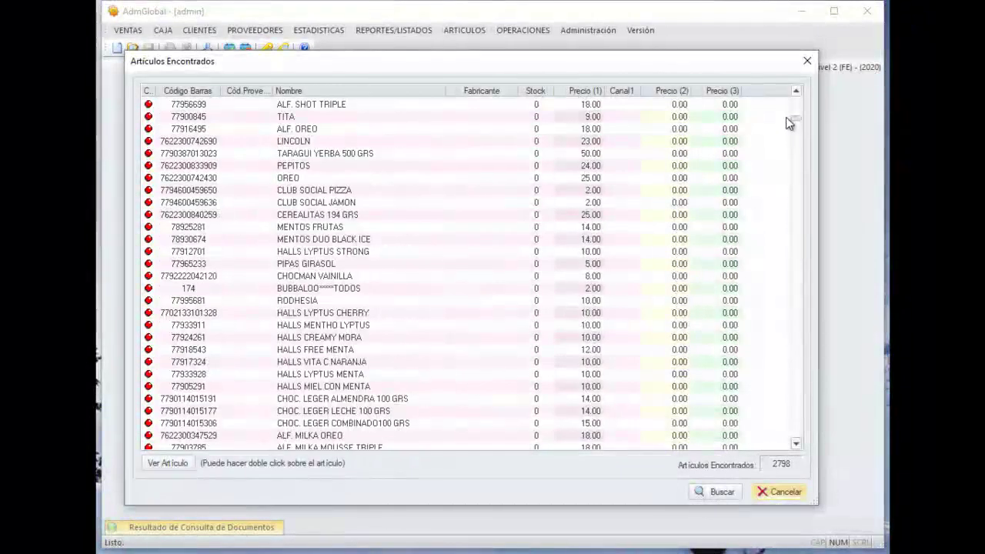
Step: Set the cost of the TARAGUI YERBA 500 GRS article to 100, save the change and return to the article list
left_click(312, 154)
left_click(312, 154)
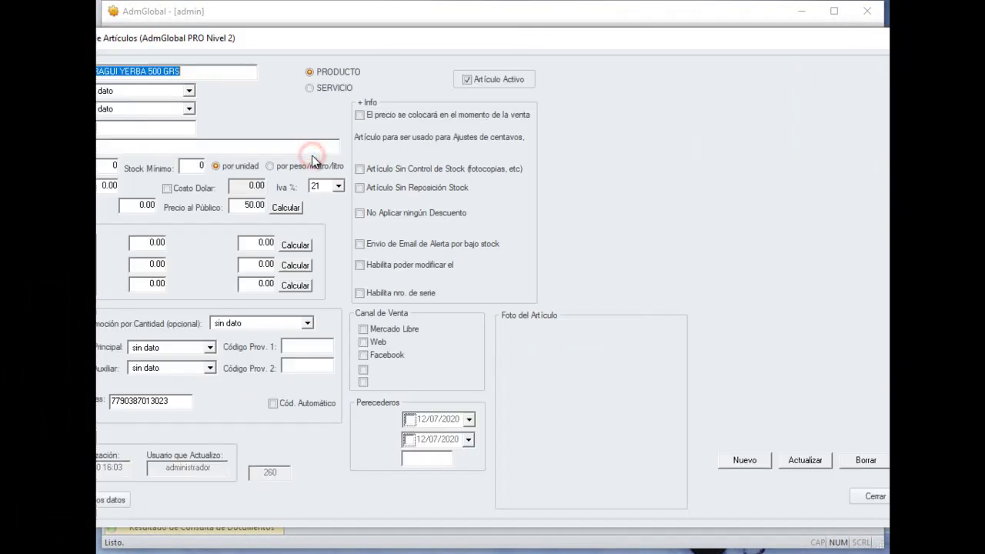
left_click_drag(379, 45, 461, 60)
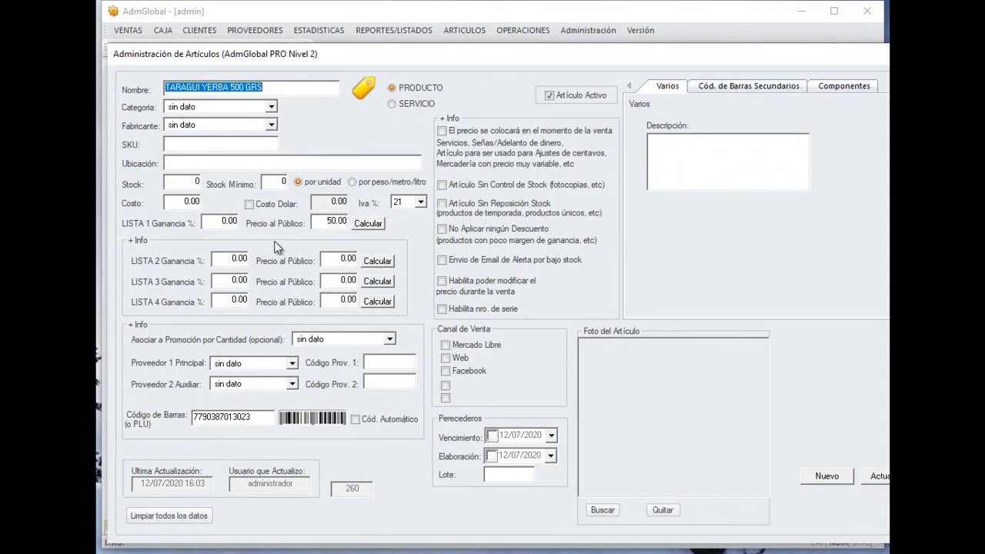
left_click(179, 202)
type("100")
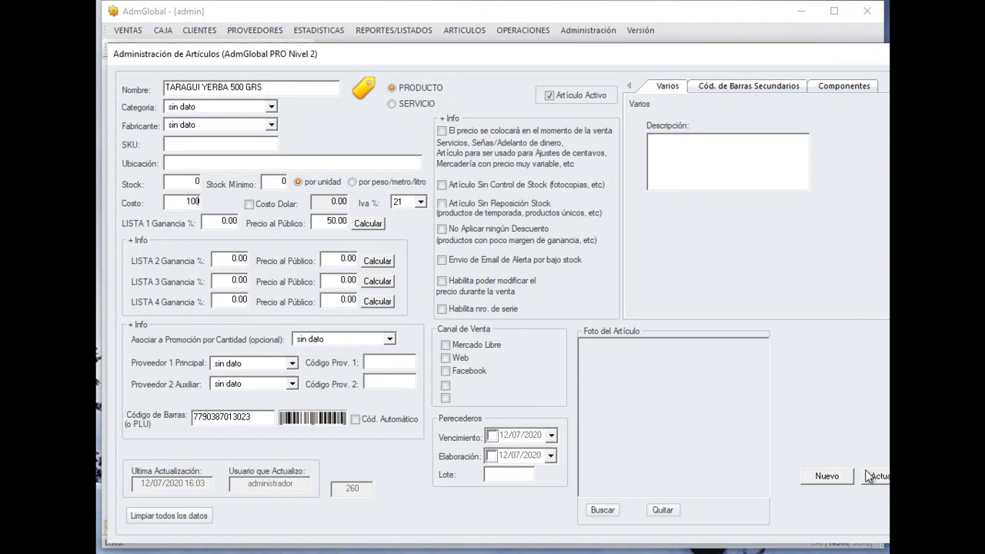
left_click(792, 68)
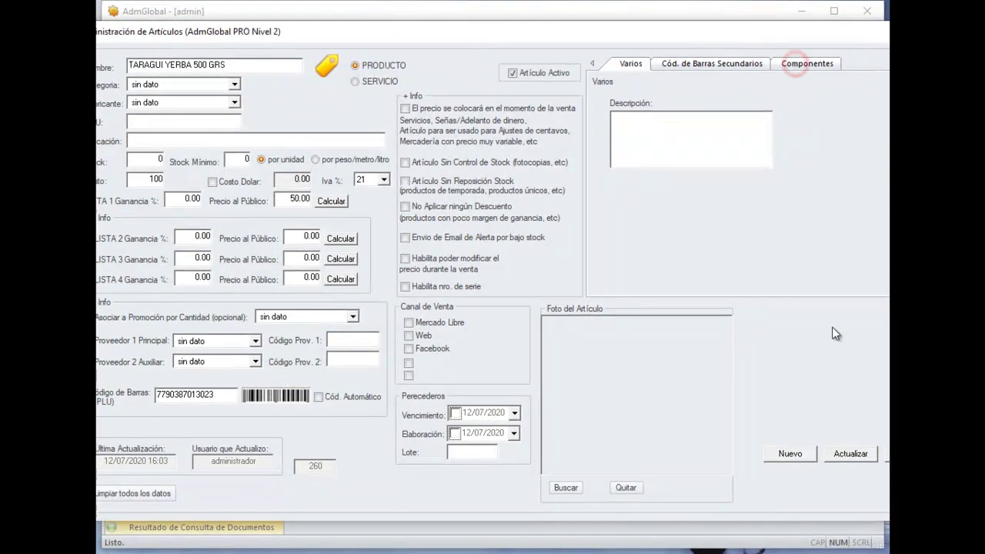
left_click(846, 454)
left_click(597, 297)
left_click(901, 455)
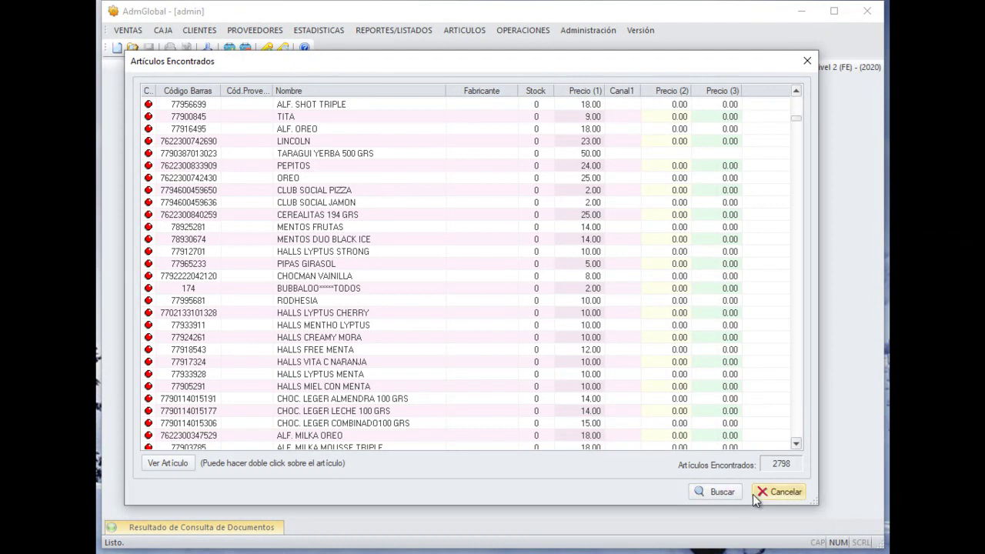
Step: Reopen the TARAGUI YERBA 500 GRS article, set its stock to 140 and save the change
double_click(399, 154)
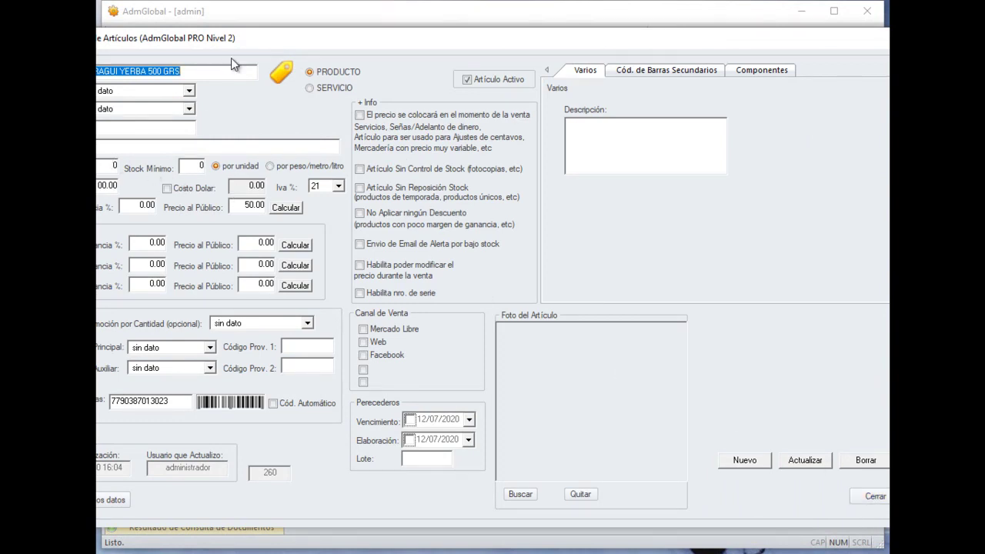
left_click(173, 180)
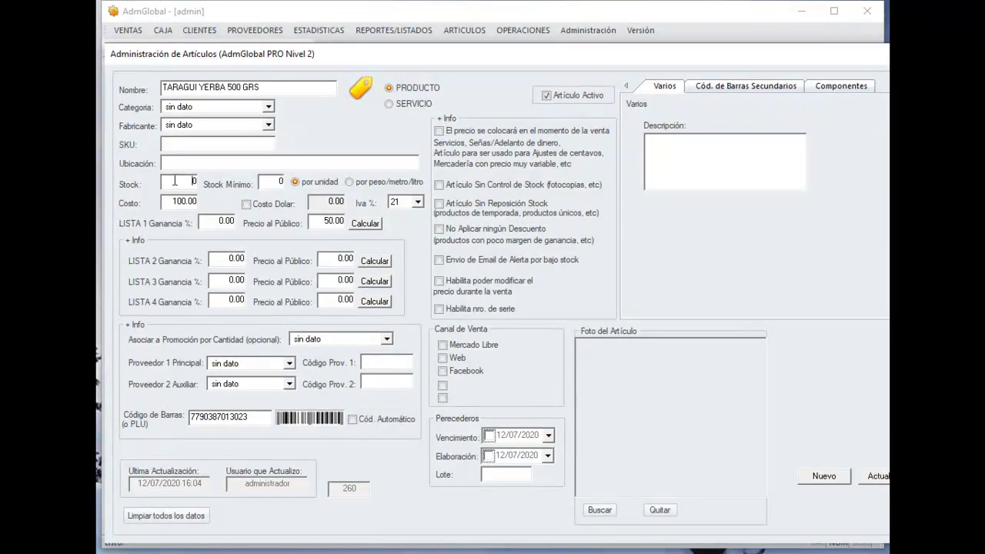
type("140")
left_click(879, 475)
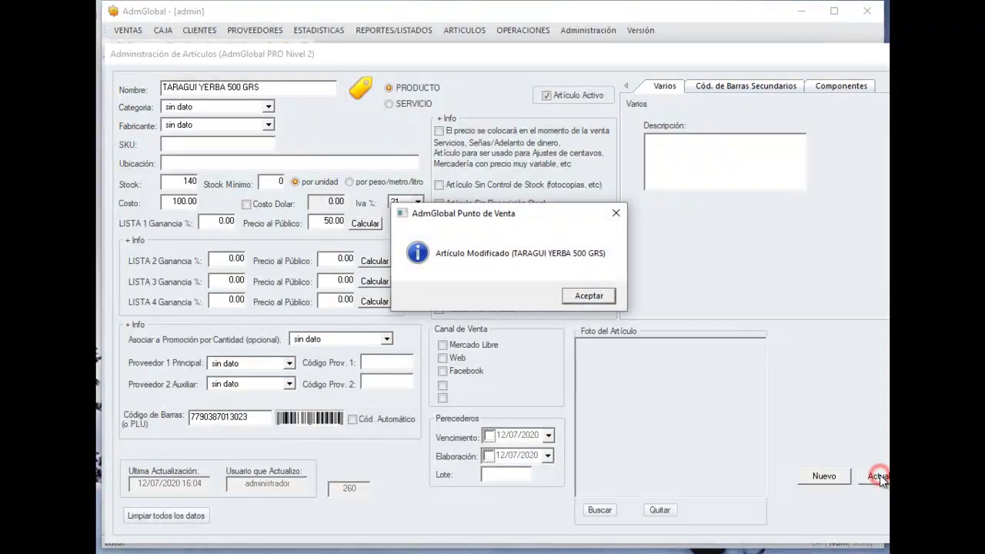
left_click(610, 299)
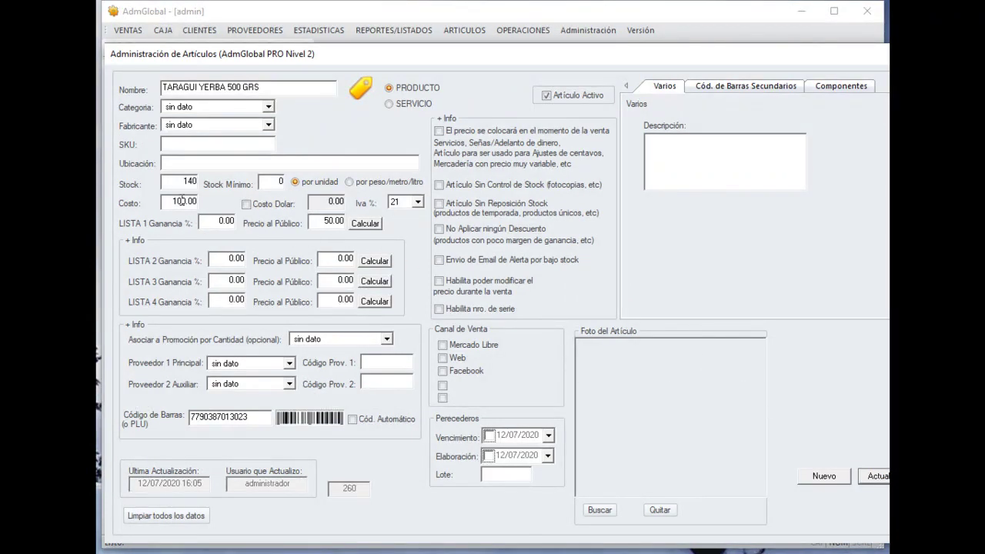
Step: Set the article's cost to 10, save the change and return to the article list
left_click_drag(171, 201, 197, 201)
type("10")
left_click(877, 476)
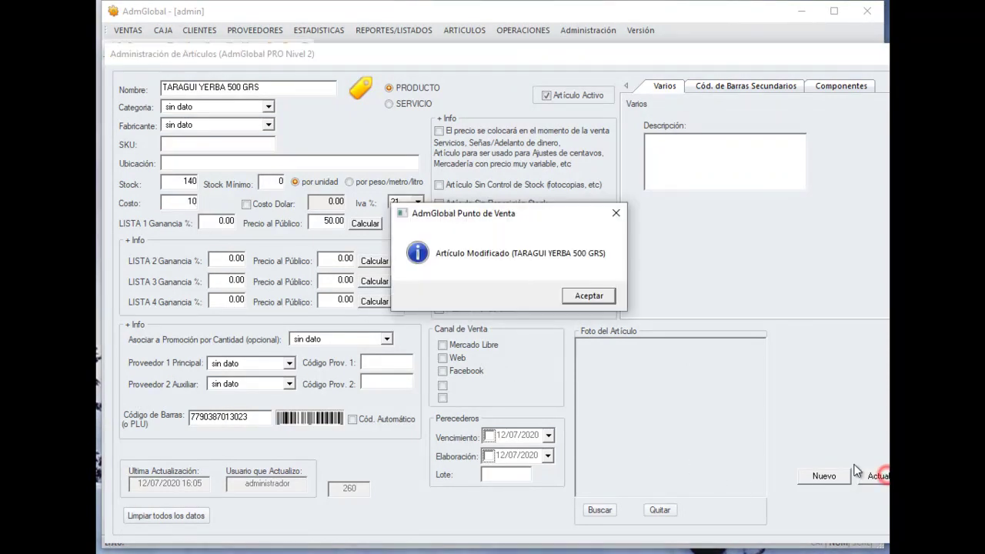
left_click(597, 298)
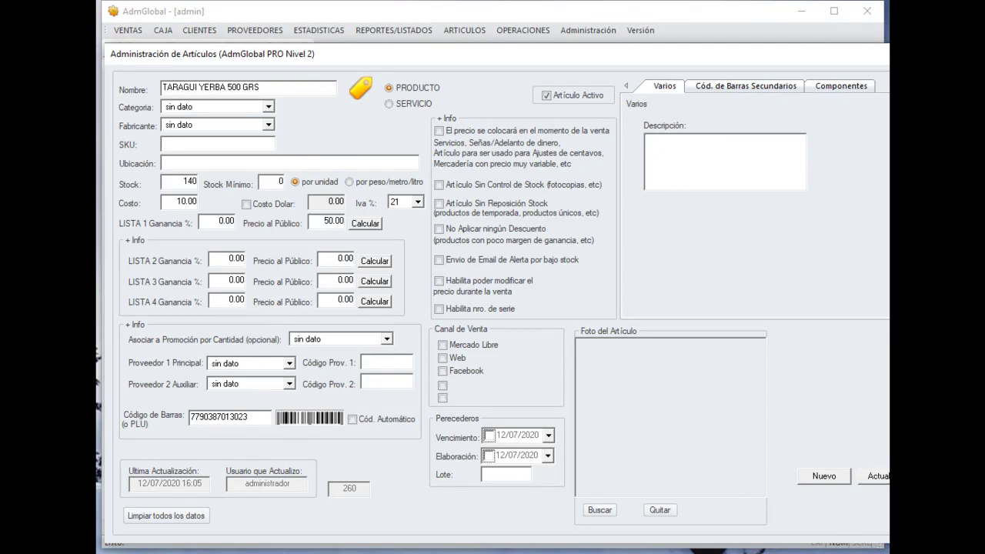
left_click(877, 476)
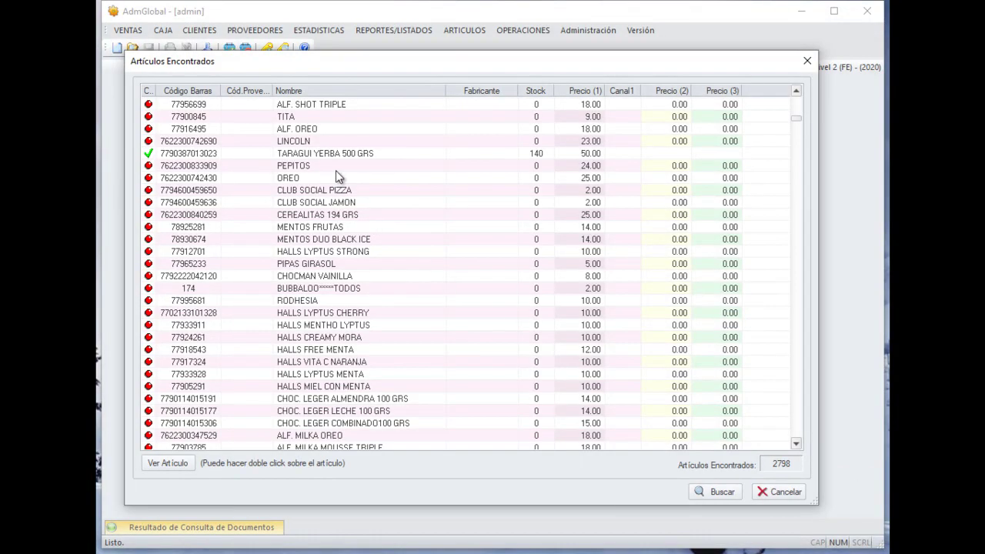